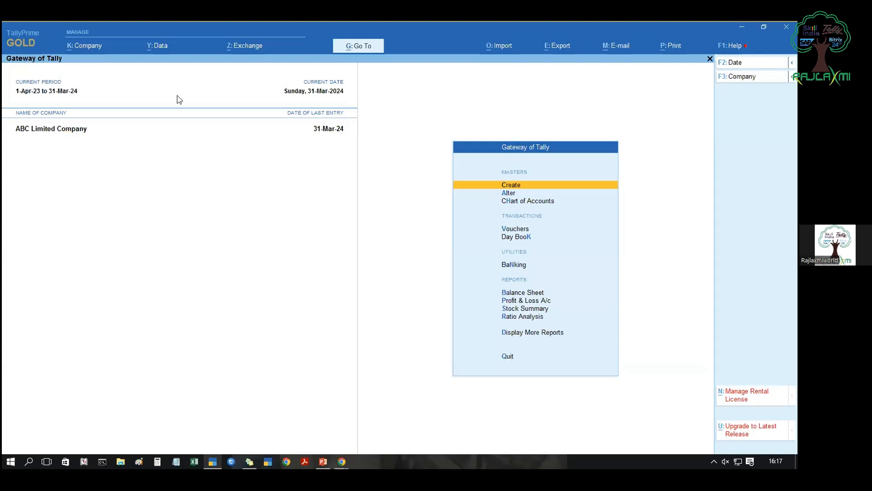
- Verify the company data of ABC Limited Company for split errors and close the error list
{"action": "left_click", "coordinate": [162, 49]}
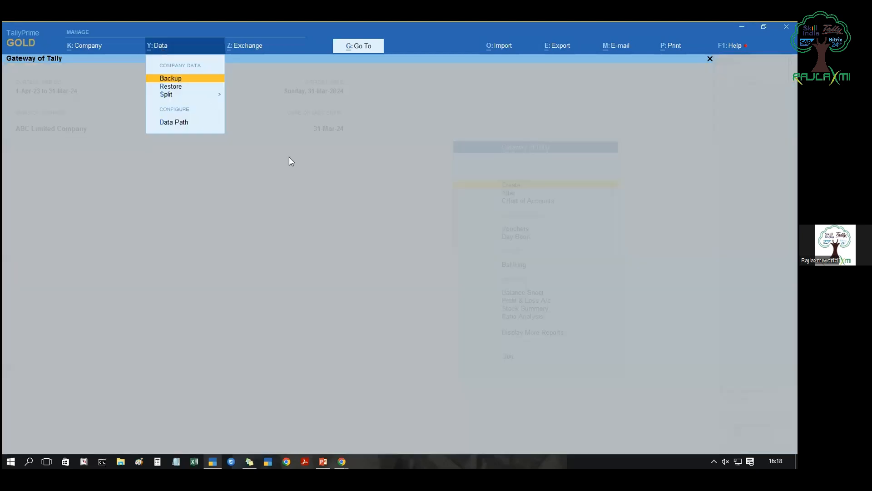
{"action": "left_click", "coordinate": [218, 98]}
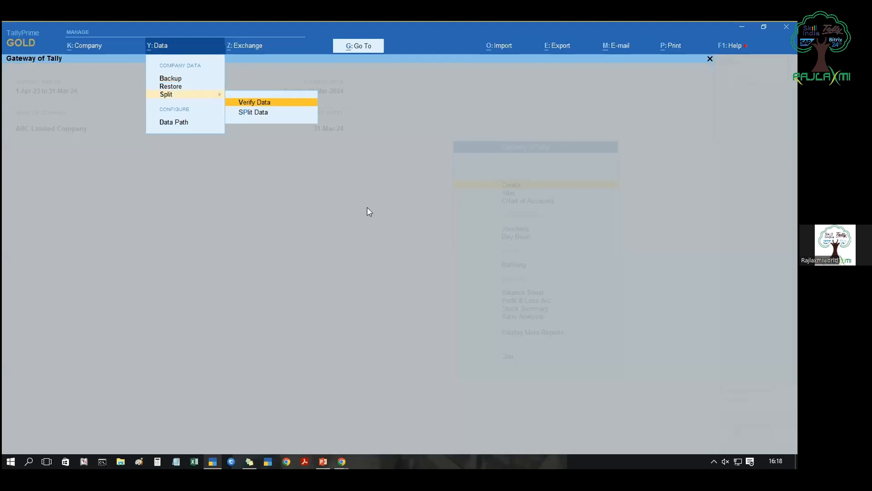
{"action": "key", "text": "Return"}
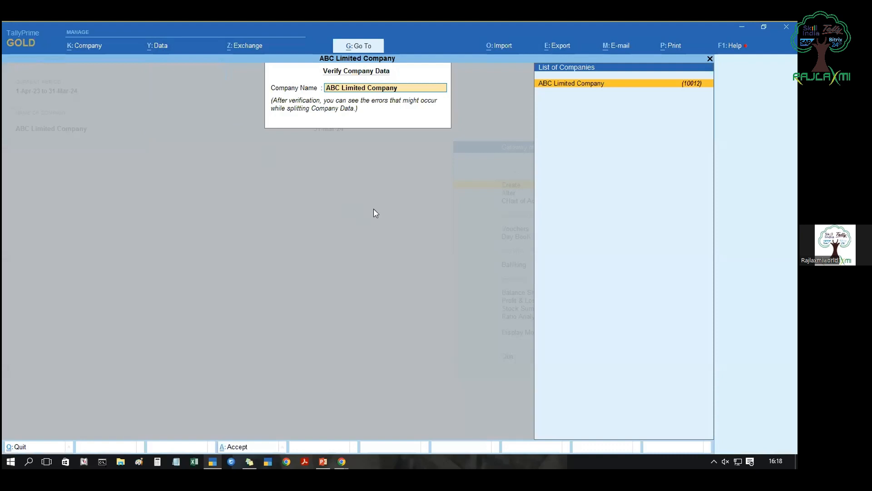
{"action": "key", "text": "Return"}
{"action": "key", "text": "Return"}
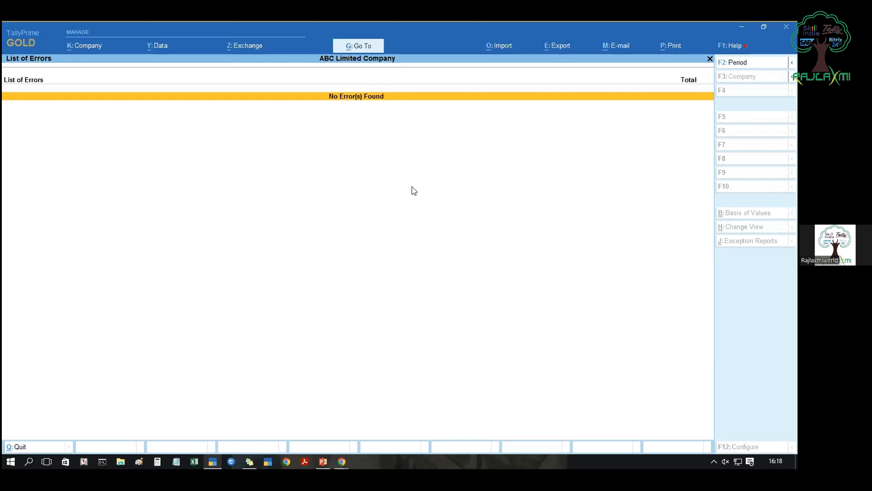
{"action": "key", "text": "Escape"}
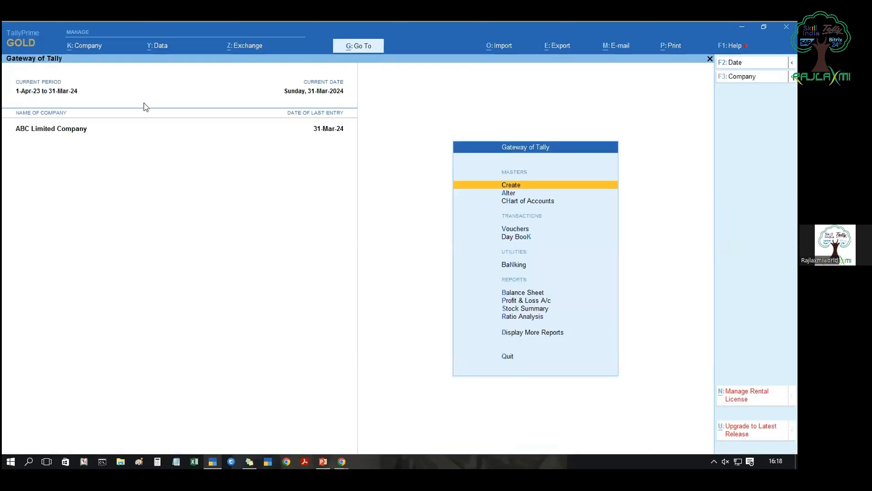
- Split the data of ABC Limited Company from 1-Apr-23 into two companies
{"action": "left_click", "coordinate": [159, 49]}
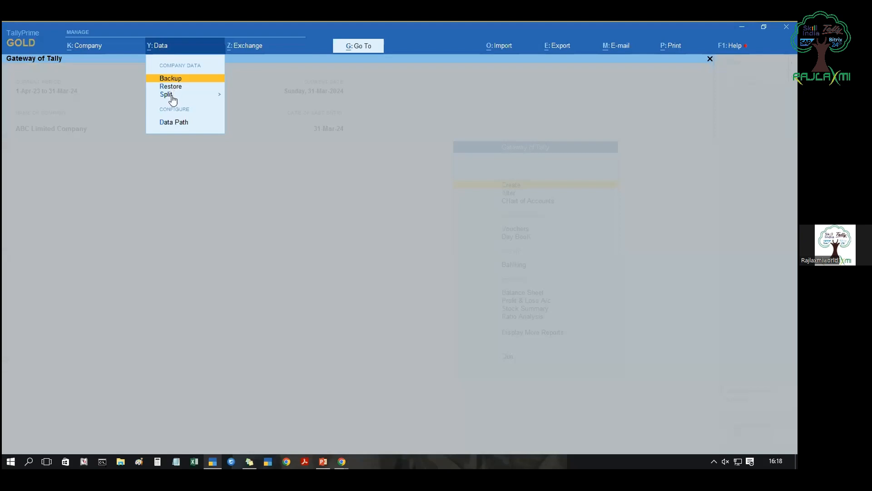
{"action": "left_click", "coordinate": [174, 99]}
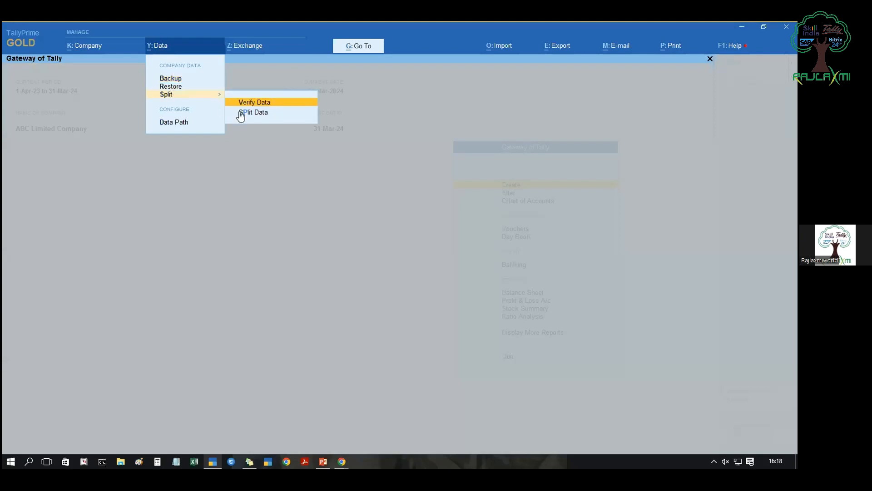
{"action": "left_click", "coordinate": [244, 113]}
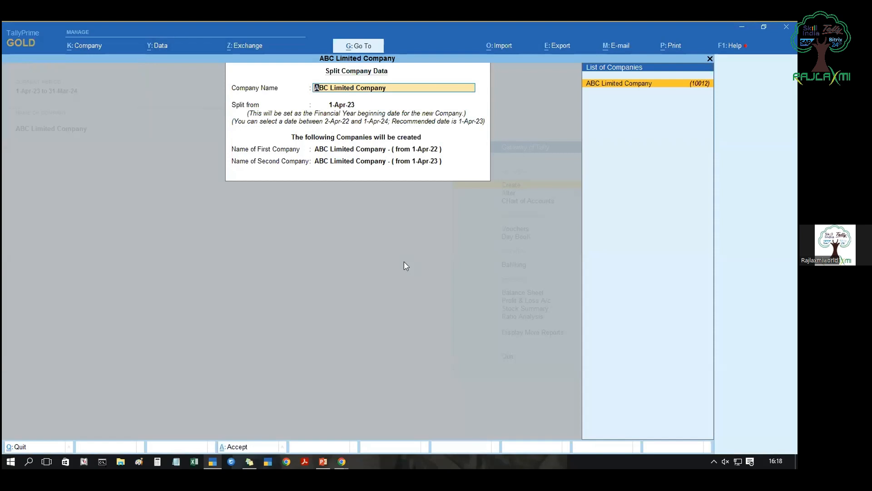
{"action": "key", "text": "Return"}
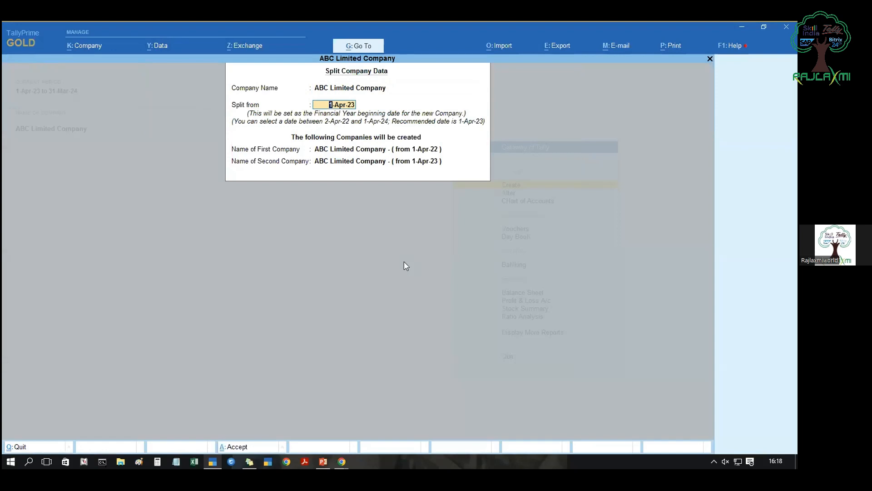
{"action": "key", "text": "Return"}
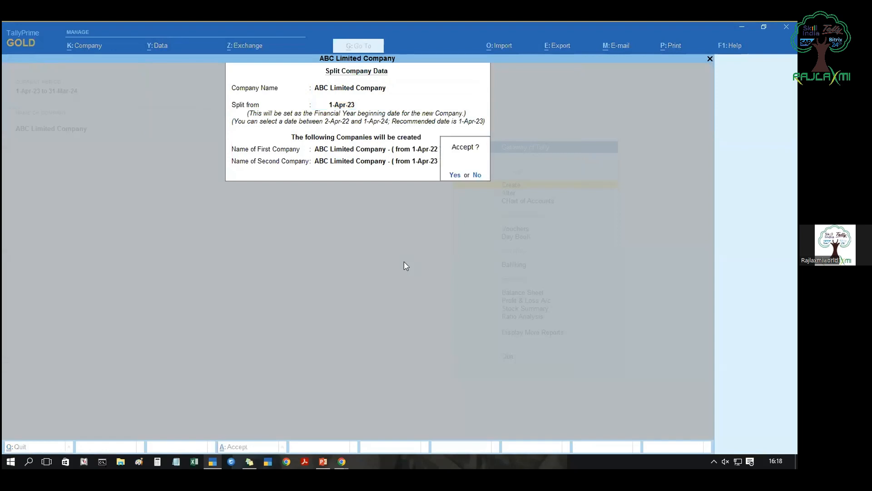
{"action": "key", "text": "y"}
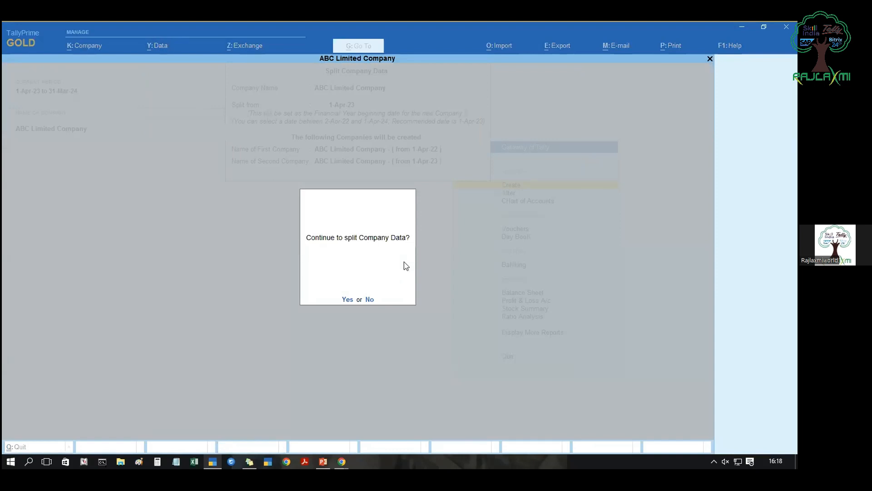
{"action": "key", "text": "y"}
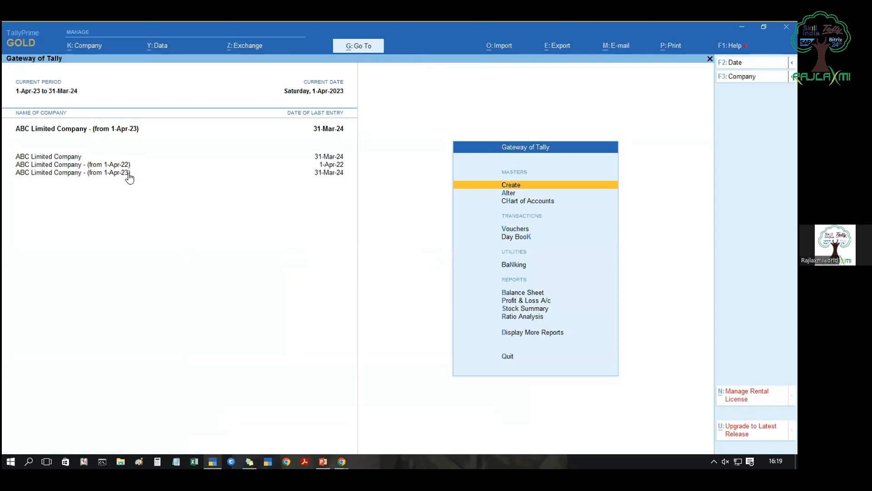
- Make the split company from 1-Apr-22 active and shut the original ABC Limited Company
{"action": "left_click", "coordinate": [106, 165]}
{"action": "key", "text": "alt+F3"}
{"action": "key", "text": "y"}
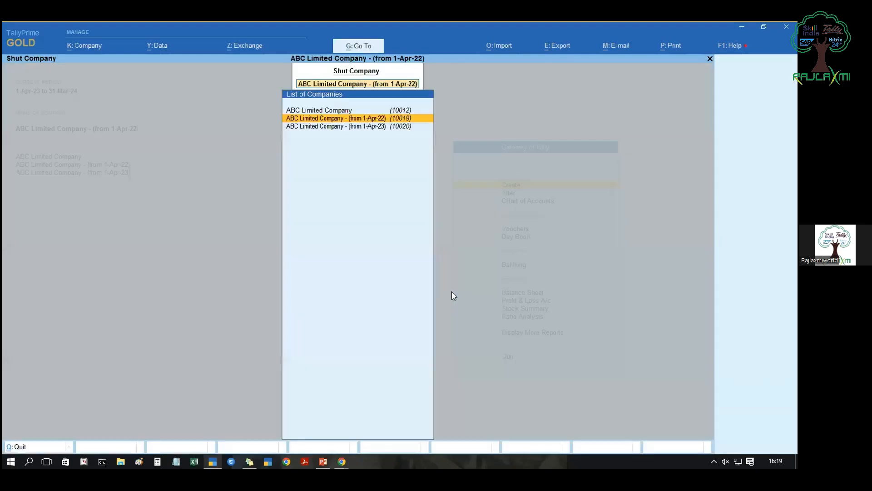
{"action": "key", "text": "Return"}
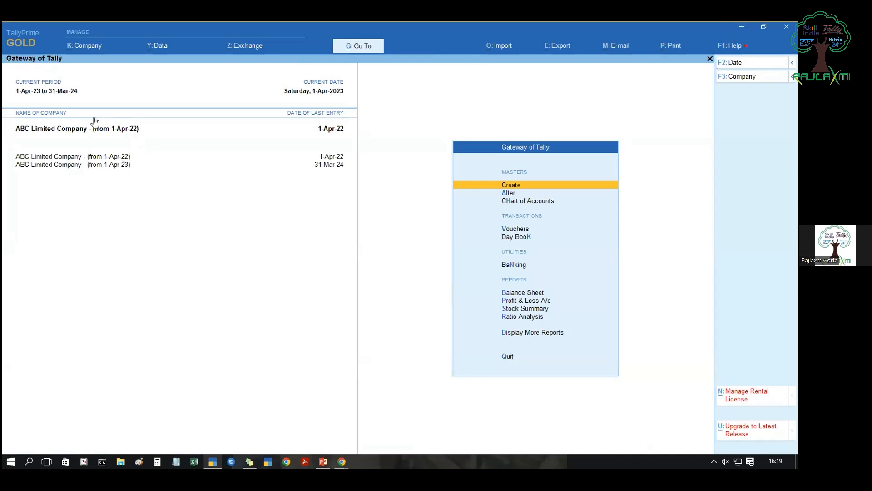
- Rename the split company from 1-Apr-22 as "ABC Limited Company - (2022-2023)" and save the alteration
{"action": "left_click", "coordinate": [92, 49]}
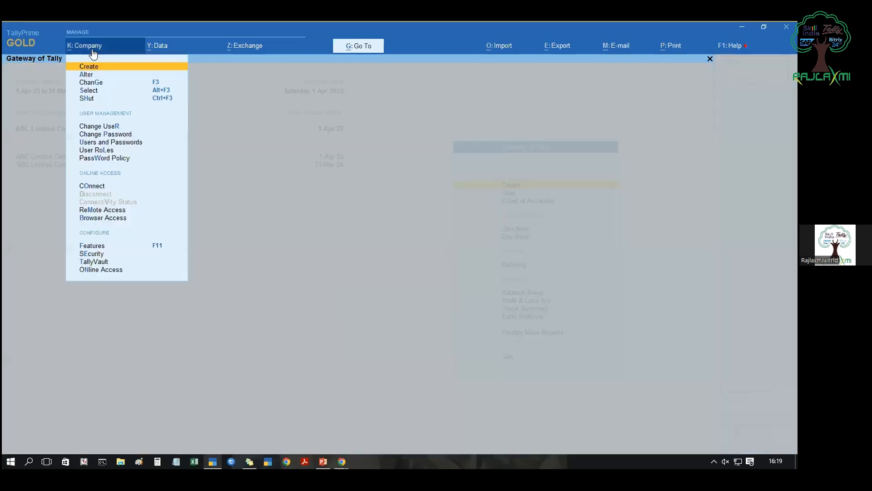
{"action": "left_click", "coordinate": [92, 77]}
{"action": "key", "text": "Return"}
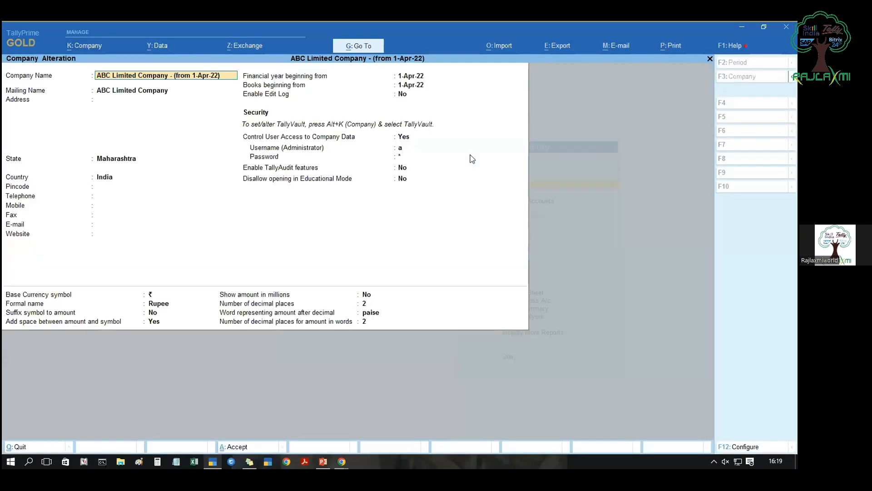
{"action": "key", "text": "BackSpace"}
{"action": "key", "text": "BackSpace"}
{"action": "key", "text": "BackSpace"}
{"action": "type", "text": "2-"}
{"action": "key", "text": "Return"}
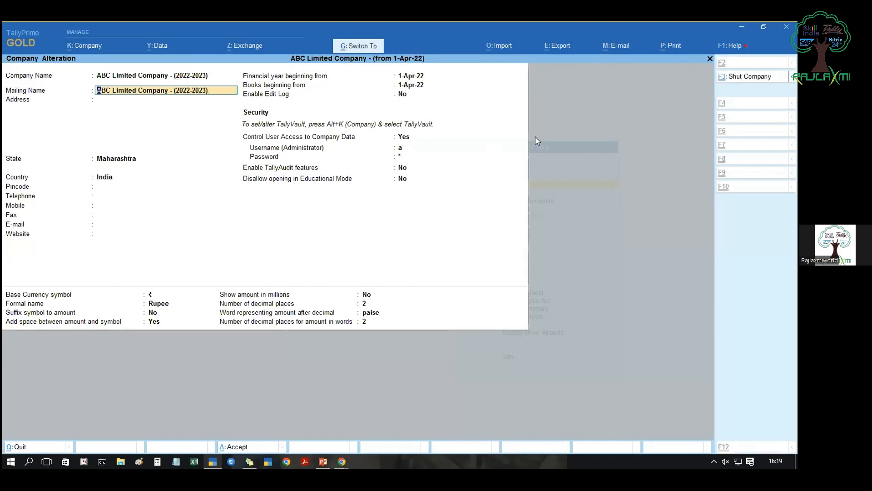
{"action": "key", "text": "ctrl+a"}
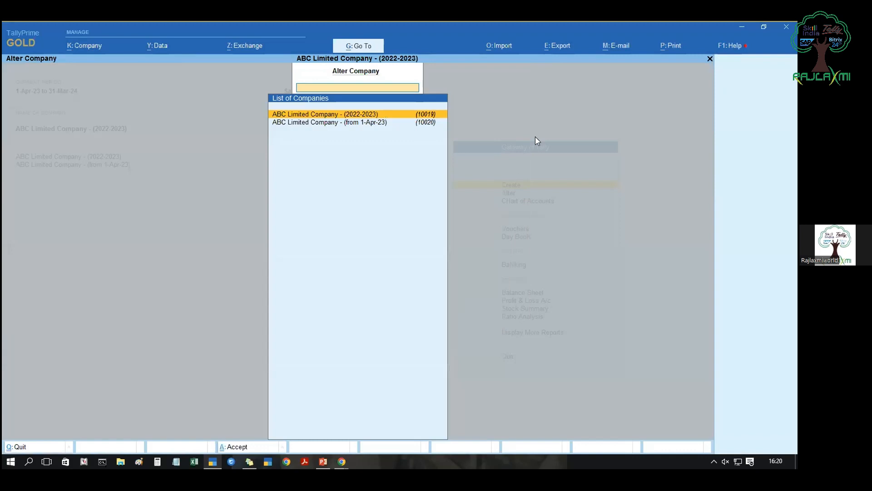
- Rename the split company from 1-Apr-23 as "ABC Limited Company - (2023-2024)" and save the alteration
{"action": "key", "text": "Down"}
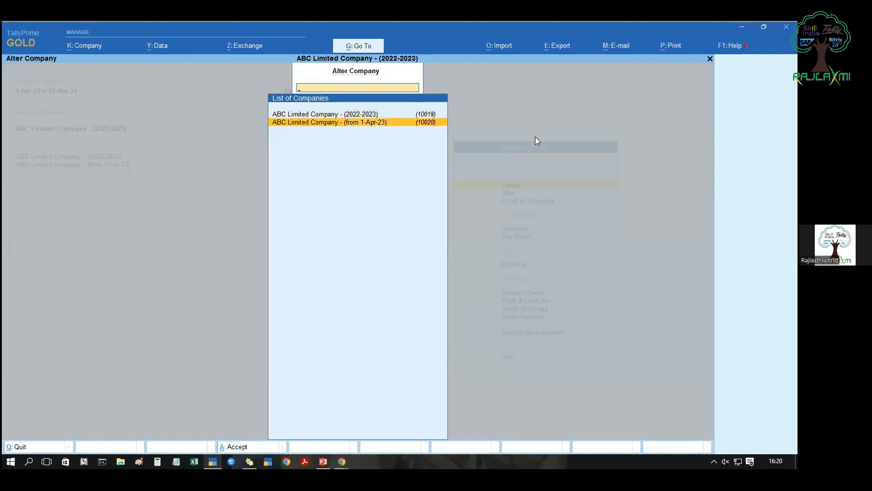
{"action": "key", "text": "Return"}
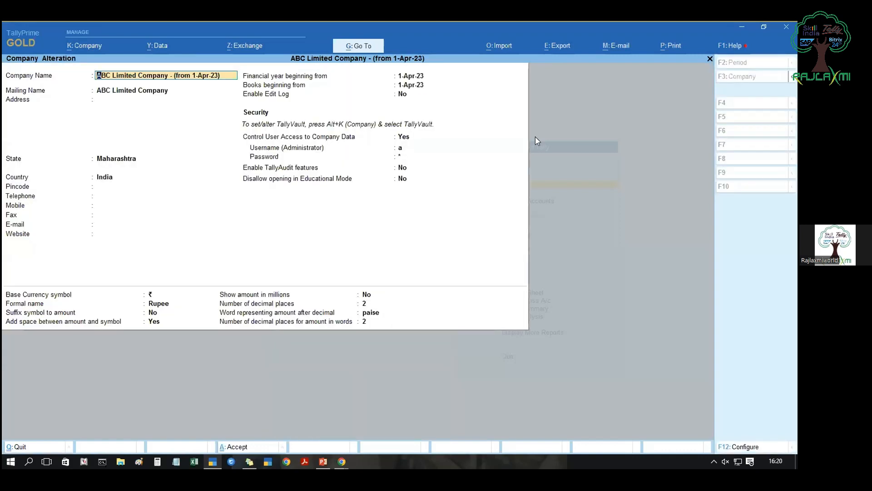
{"action": "key", "text": "BackSpace"}
{"action": "key", "text": "BackSpace"}
{"action": "key", "text": "BackSpace"}
{"action": "key", "text": "BackSpace"}
{"action": "key", "text": "BackSpace"}
{"action": "key", "text": "BackSpace"}
{"action": "key", "text": "BackSpace"}
{"action": "key", "text": "BackSpace"}
{"action": "key", "text": "BackSpace"}
{"action": "key", "text": "BackSpace"}
{"action": "key", "text": "BackSpace"}
{"action": "key", "text": "BackSpace"}
{"action": "key", "text": "Return"}
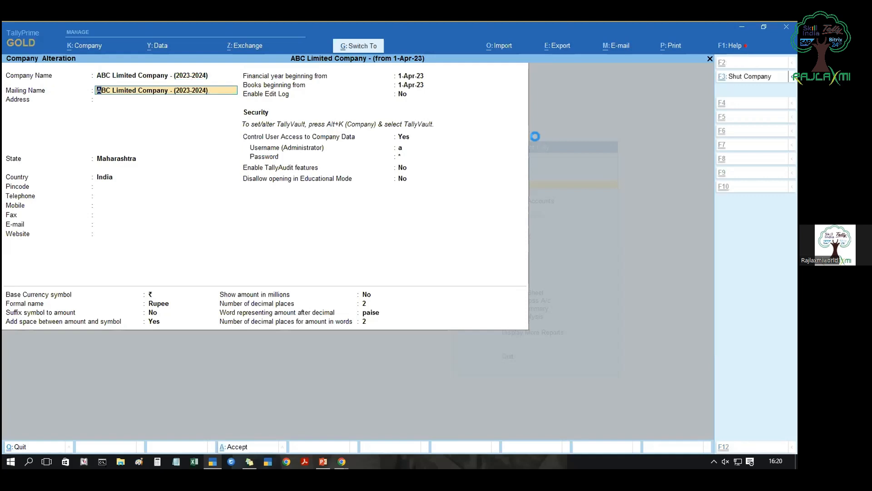
{"action": "key", "text": "ctrl+a"}
{"action": "key", "text": "Escape"}
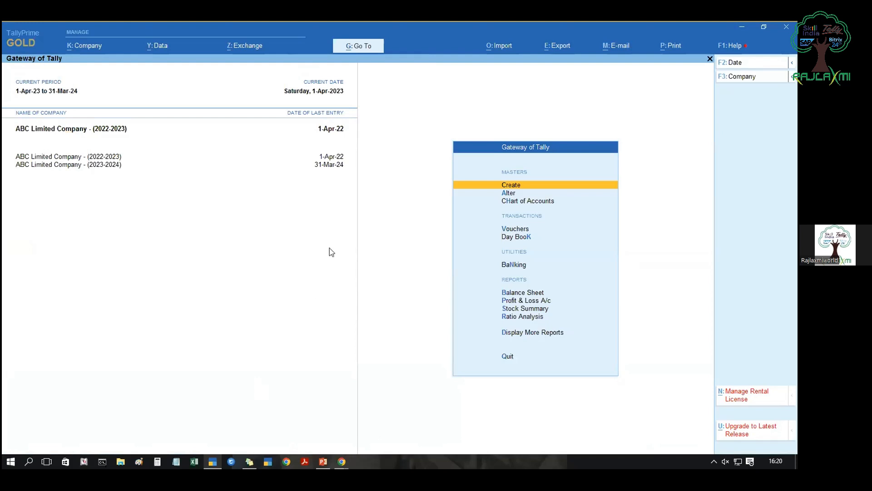
{"action": "mouse_move", "coordinate": [343, 462]}
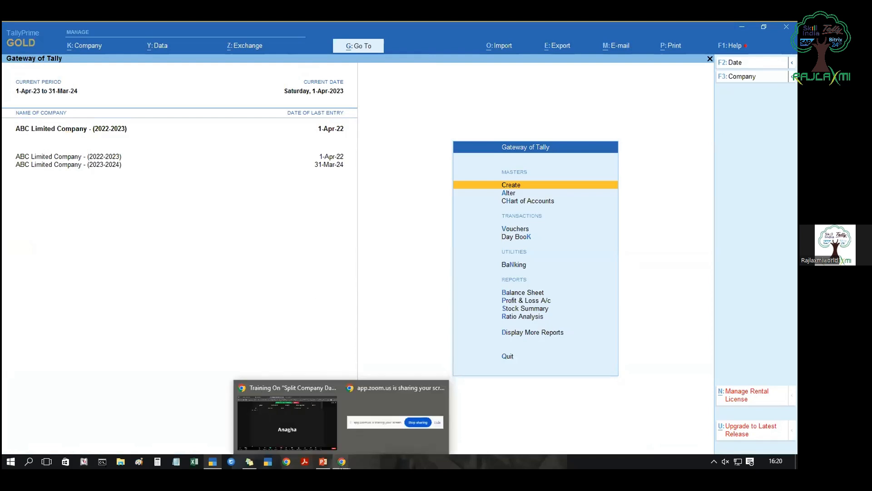
{"action": "left_click", "coordinate": [416, 425]}
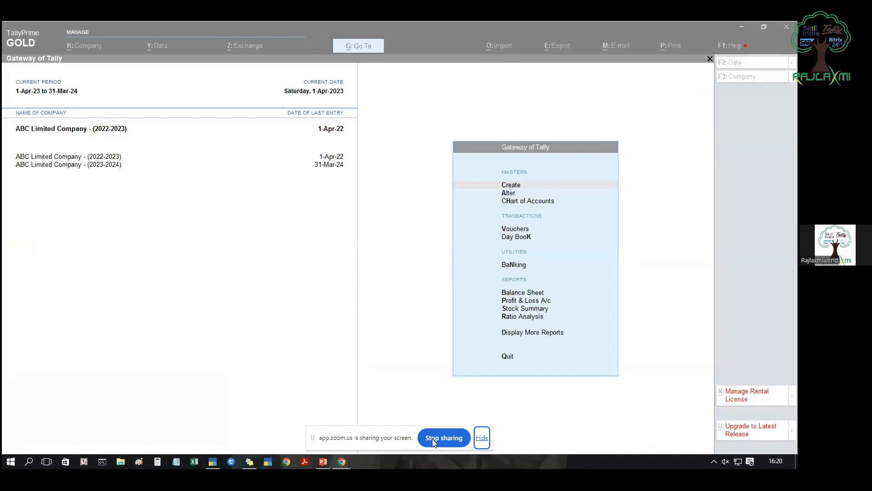